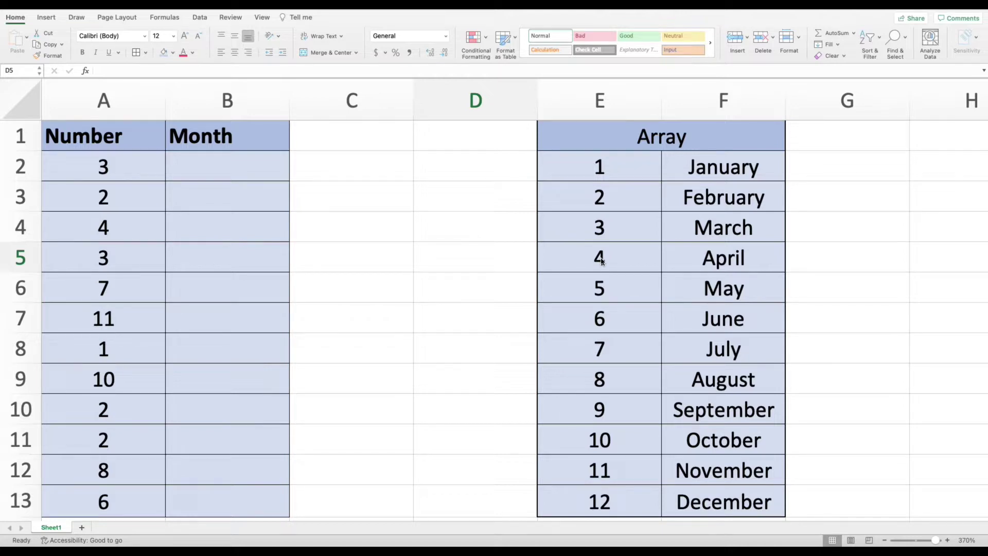
pyautogui.click(502, 205)
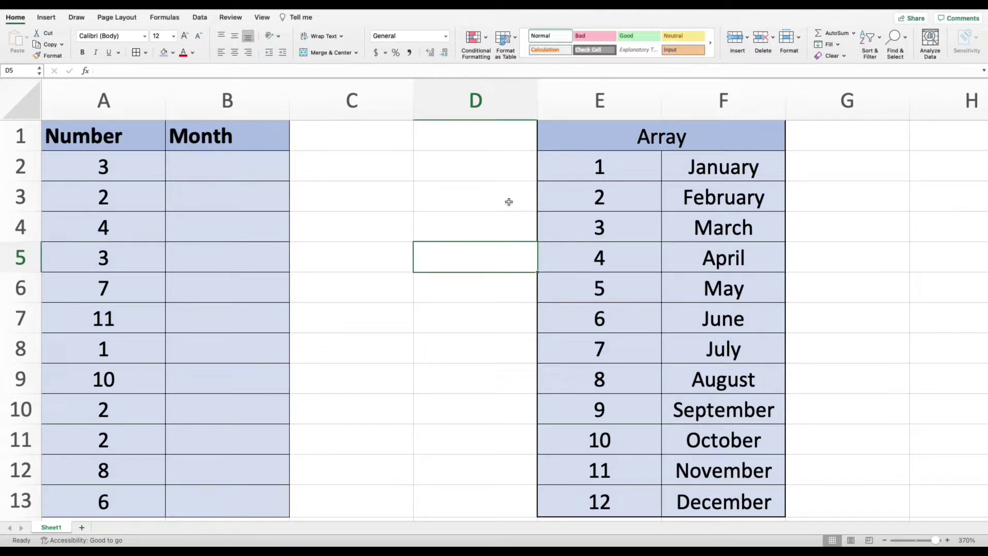
pyautogui.click(360, 177)
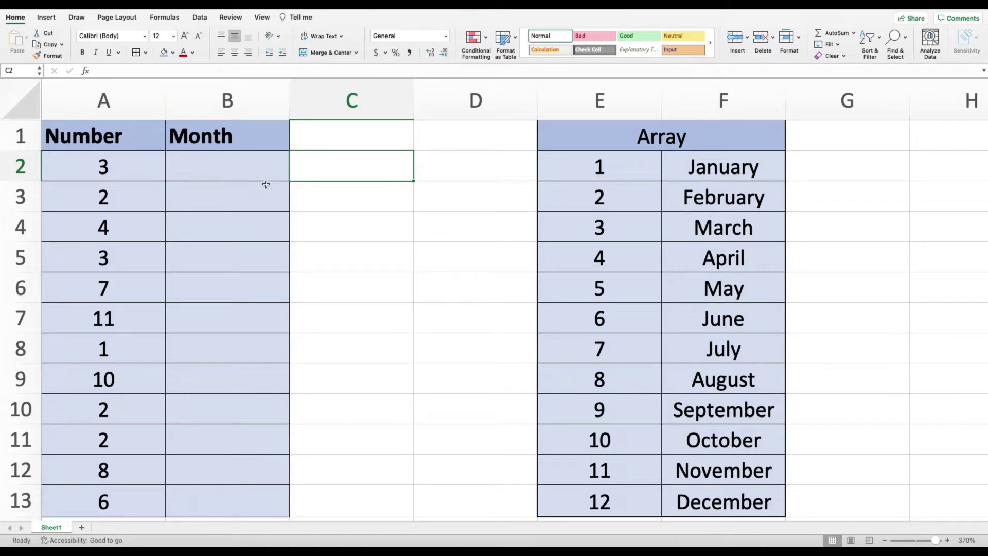
pyautogui.click(228, 171)
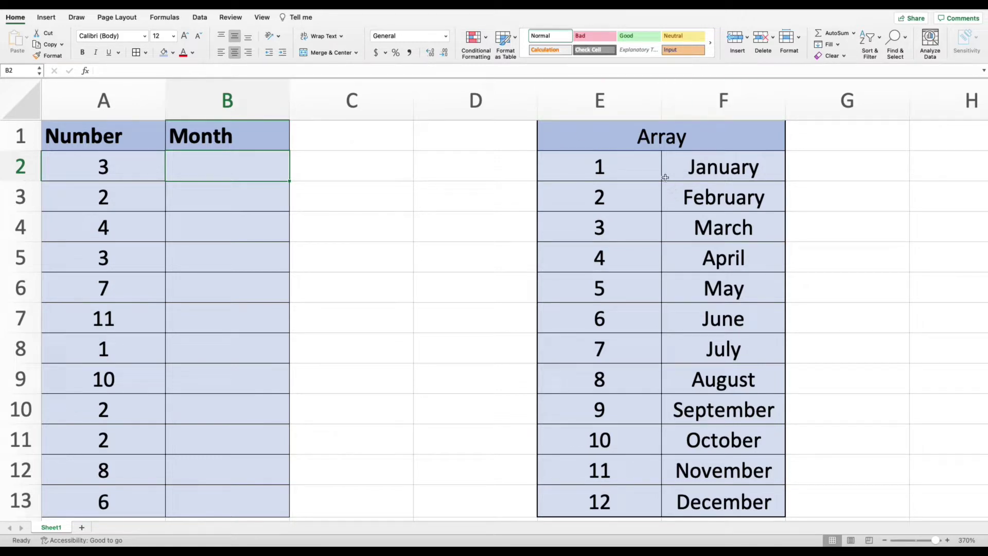
pyautogui.moveTo(633, 161); pyautogui.dragTo(626, 229)
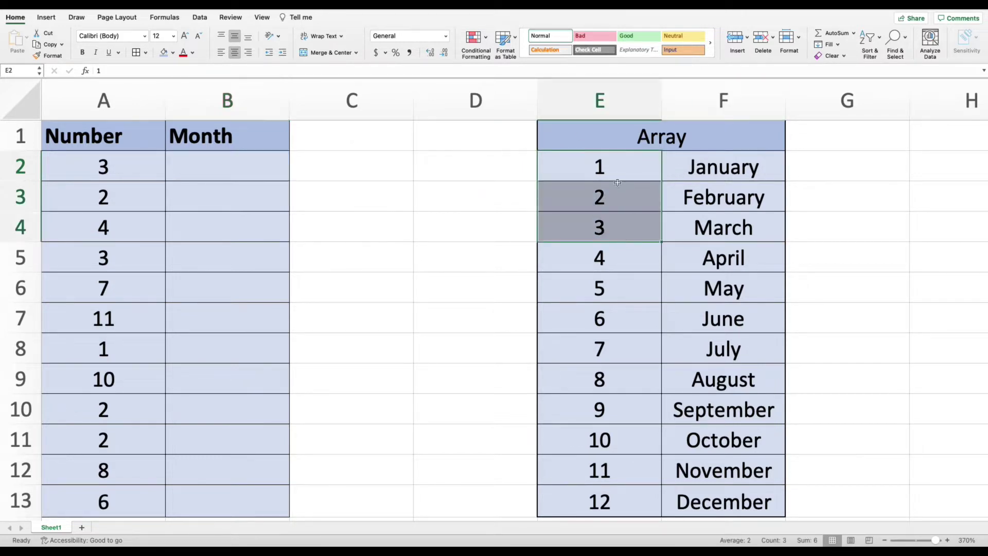
pyautogui.click(687, 203)
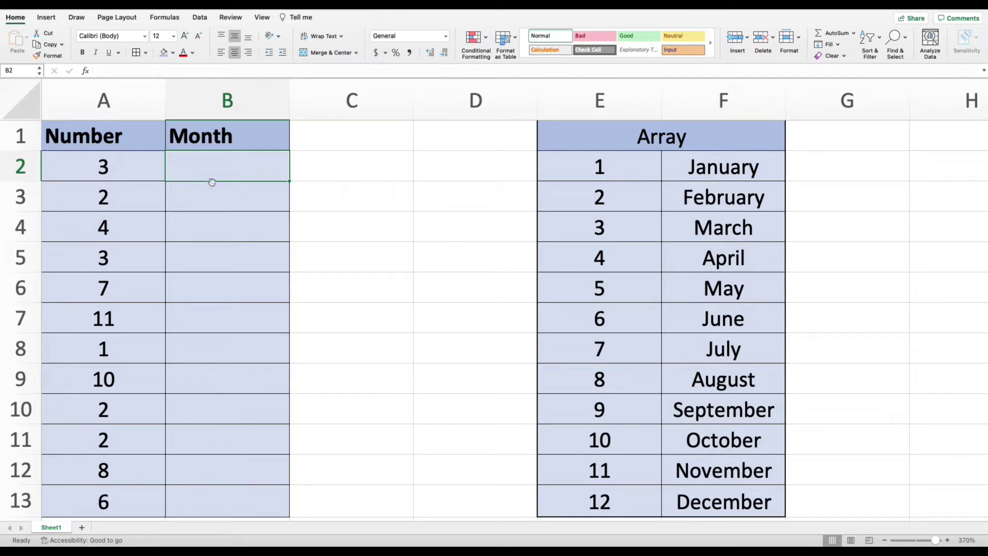
pyautogui.click(256, 199)
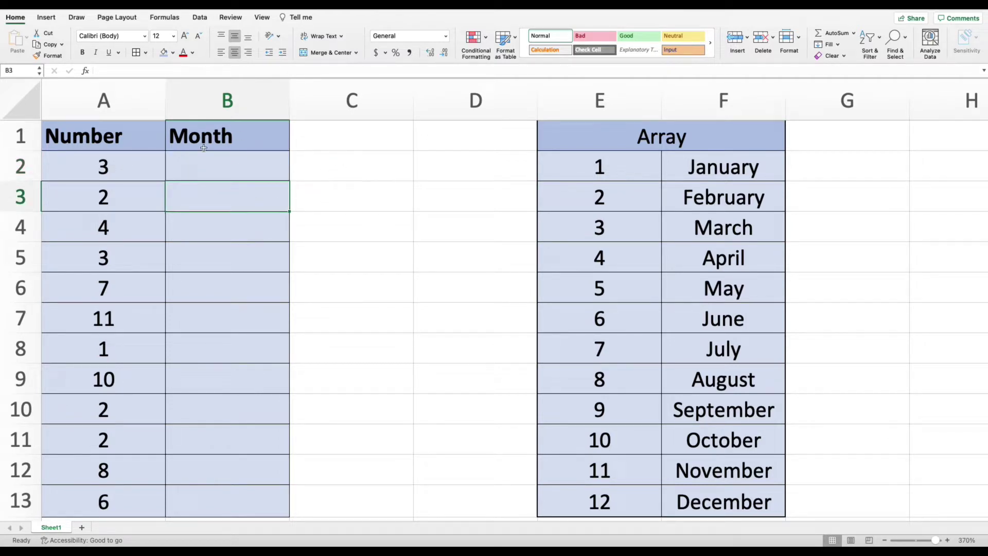
# Begin an XLOOKUP formula in B2 with A2 as the lookup value, column E as the lookup array and column F as the return array.
pyautogui.click(234, 168)
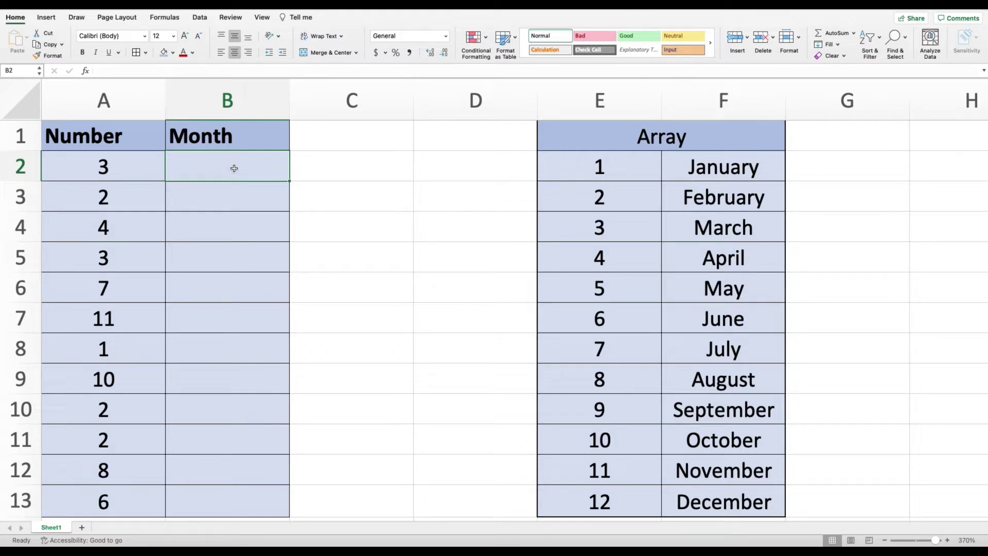
pyautogui.write('=xlo')
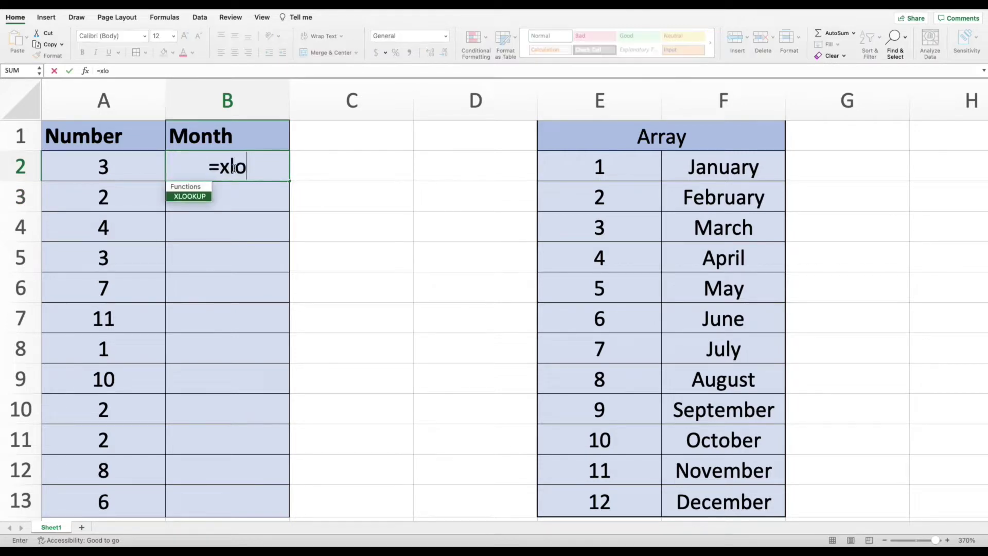
pyautogui.write('okup')
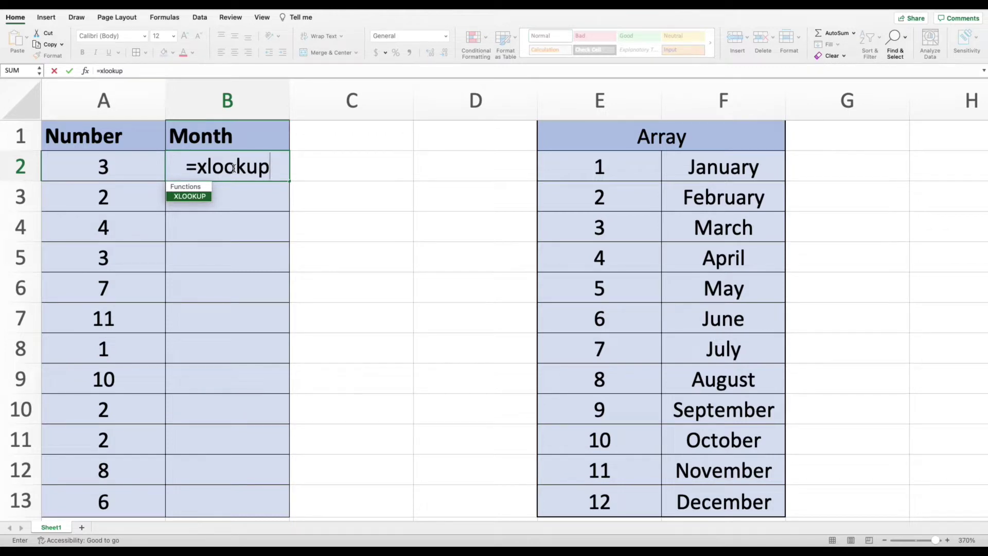
pyautogui.write('(')
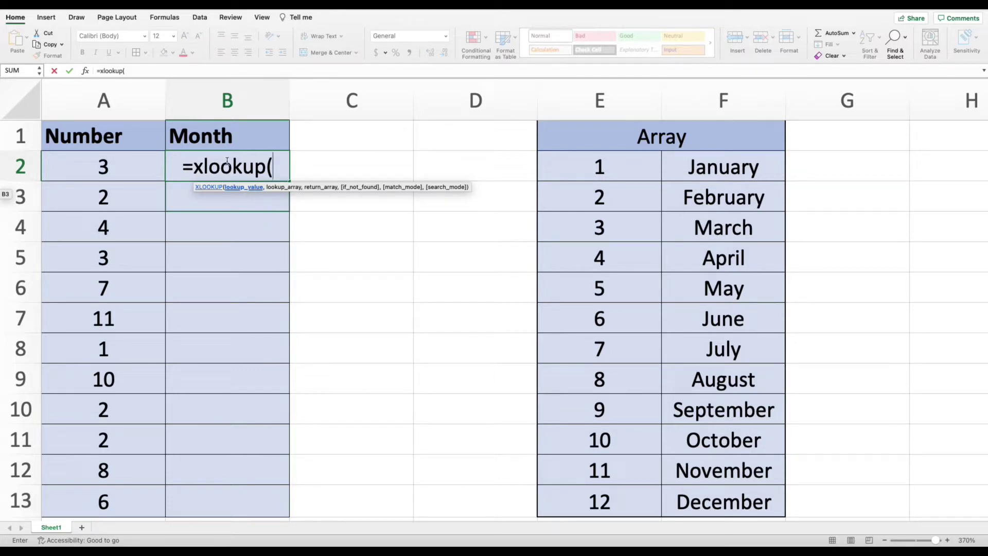
pyautogui.click(121, 166)
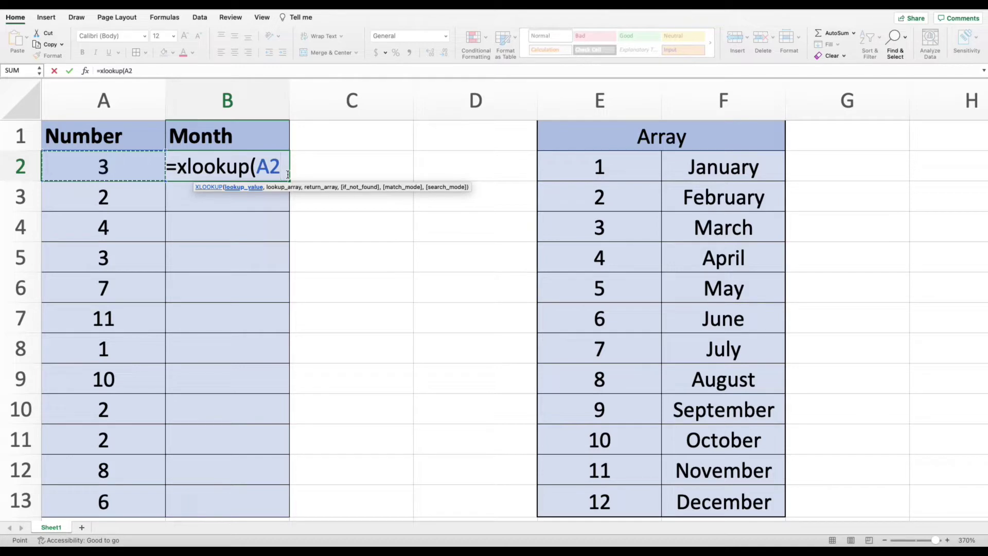
pyautogui.write(',')
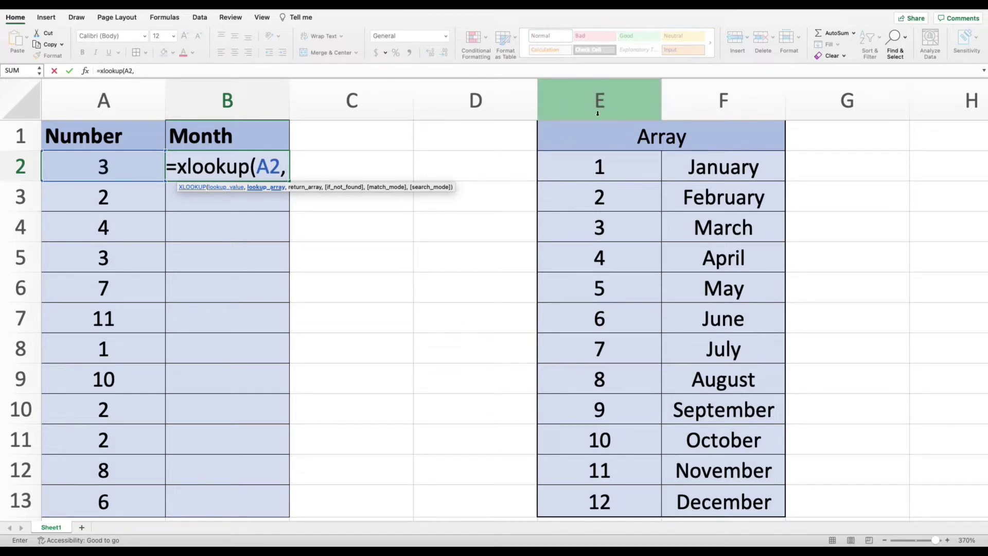
pyautogui.click(606, 99)
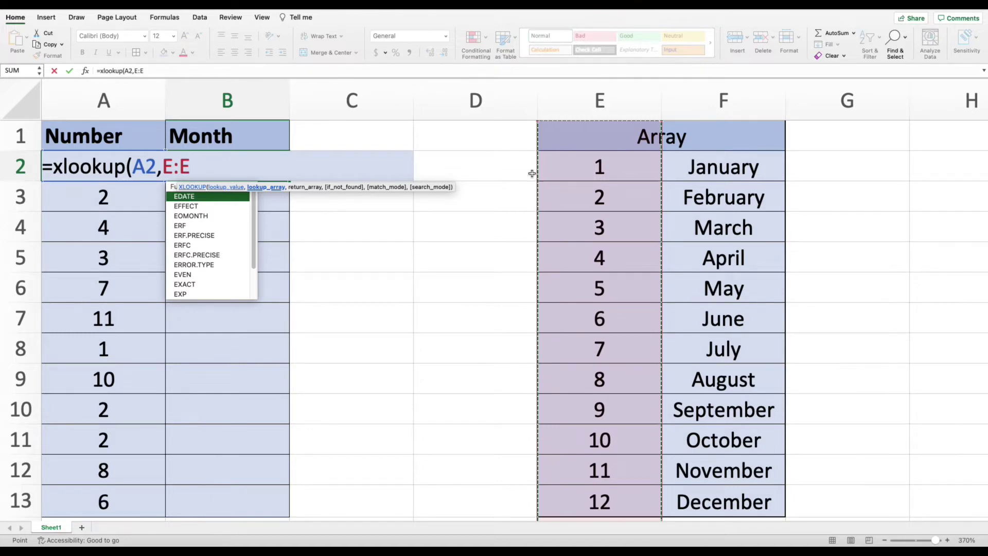
pyautogui.write(',')
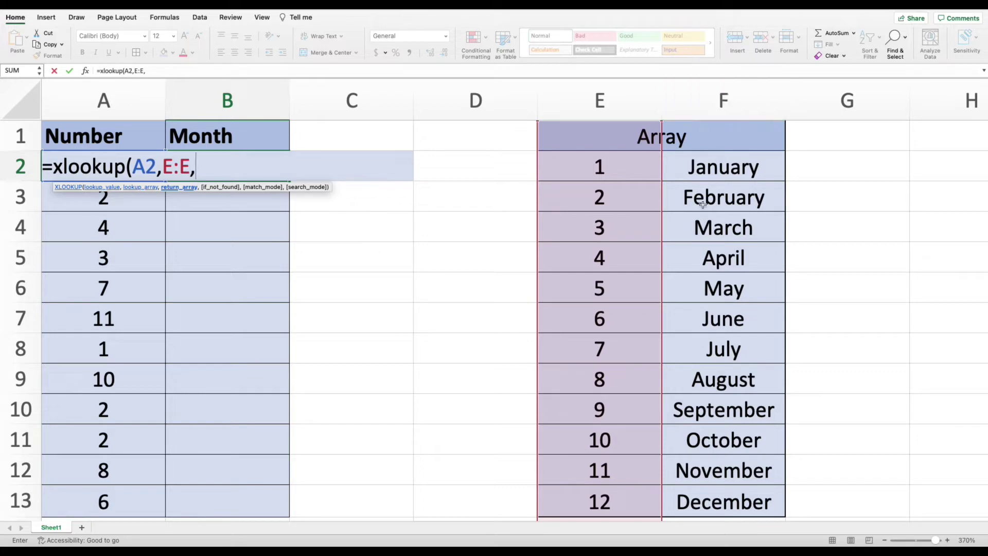
pyautogui.click(715, 101)
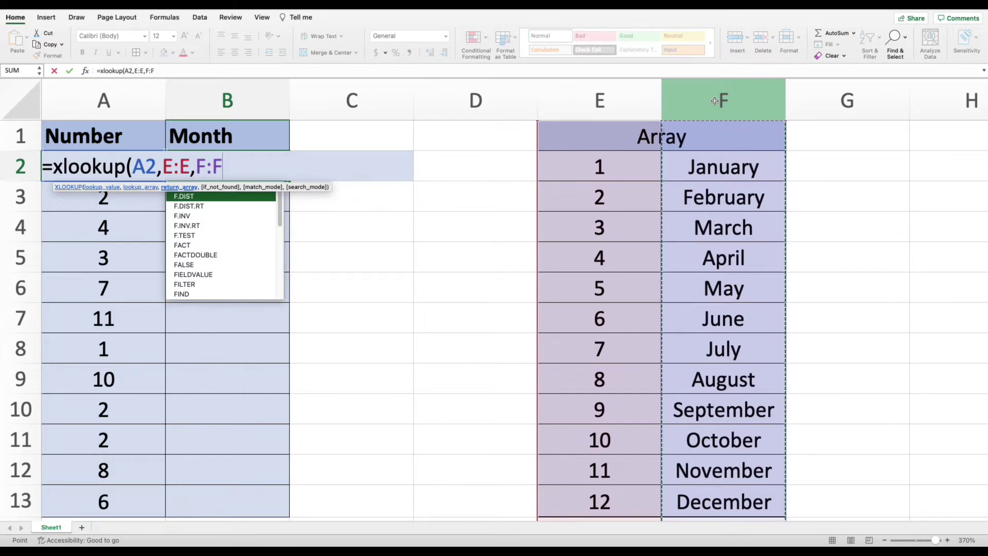
pyautogui.write(',')
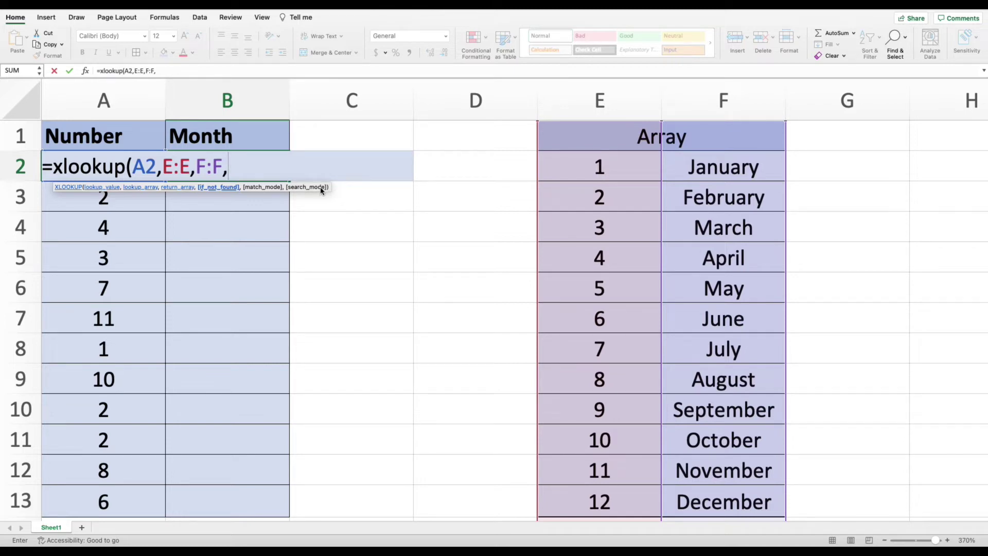
pyautogui.press('BackSpace')
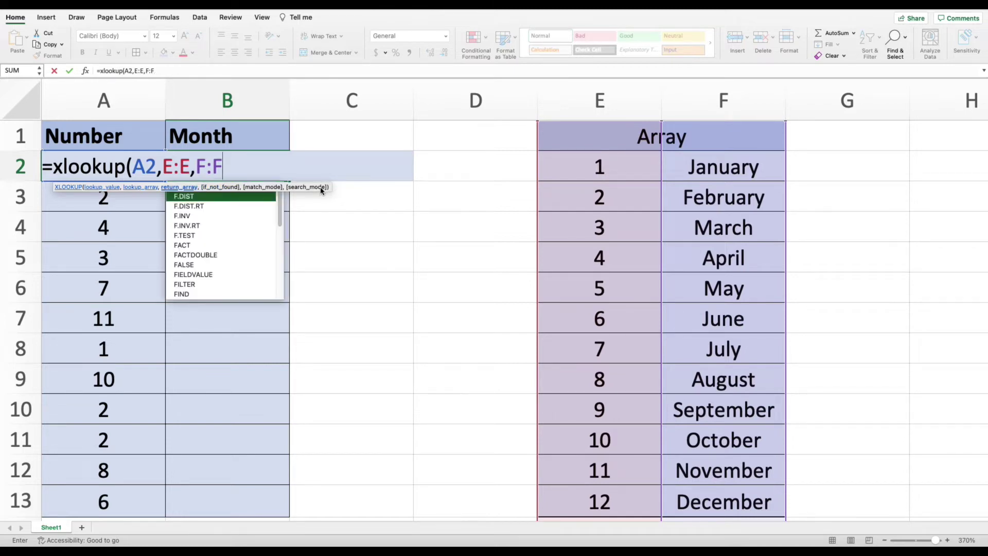
pyautogui.write(')')
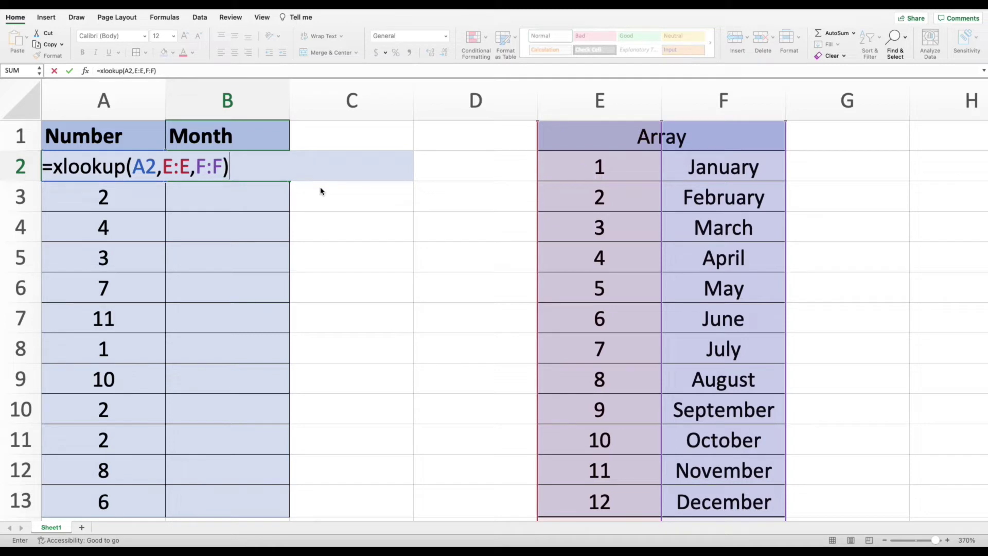
pyautogui.press('BackSpace')
# Add "No Month Found" as the formula's if_not_found argument, then close and commit the XLOOKUP formula in B2.
pyautogui.write(',')
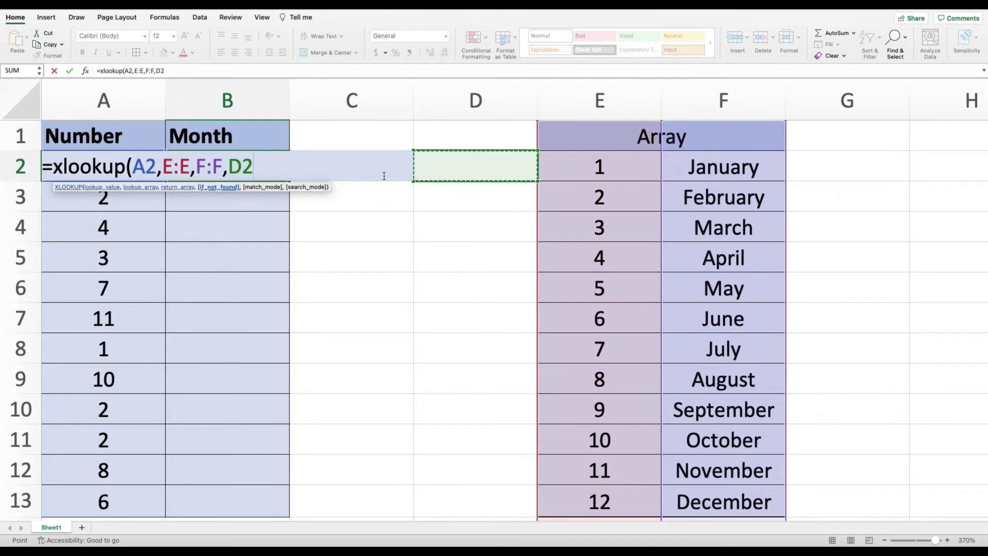
pyautogui.press('BackSpace')
pyautogui.press('BackSpace')
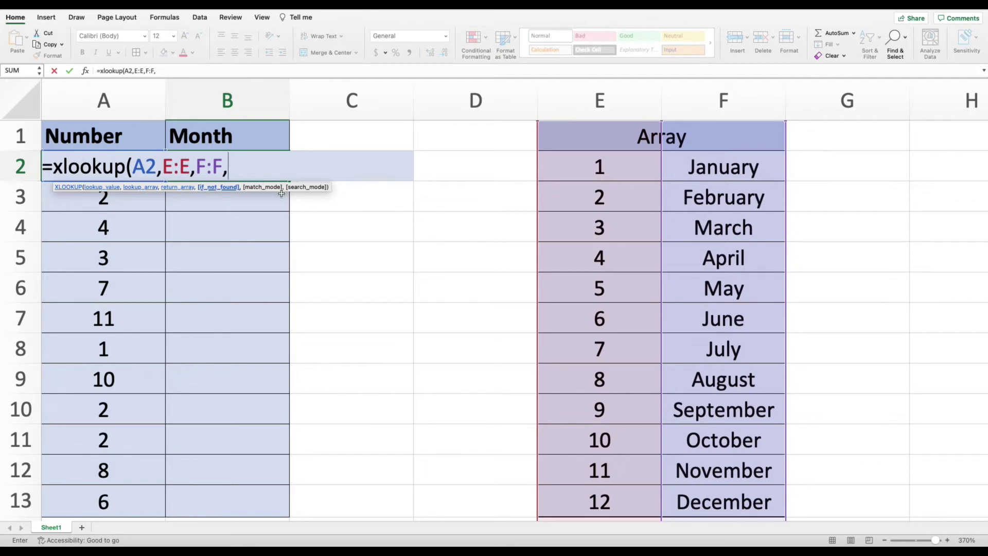
pyautogui.write('"No Month Foun')
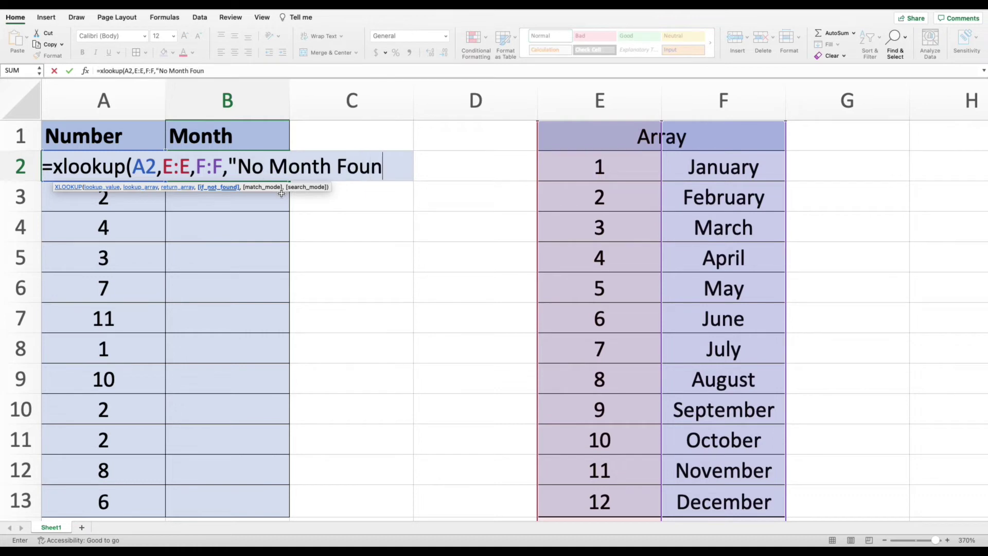
pyautogui.write('d"')
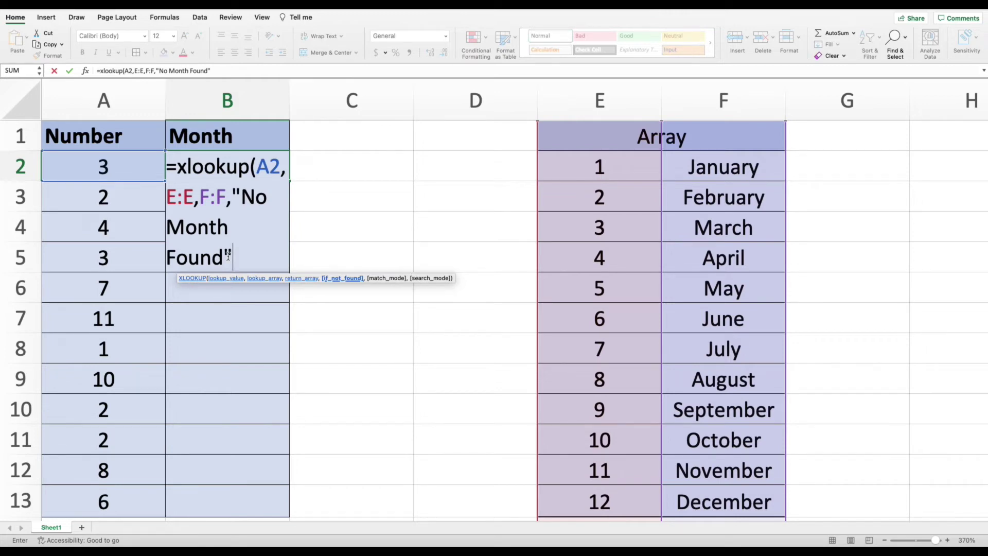
pyautogui.write(')')
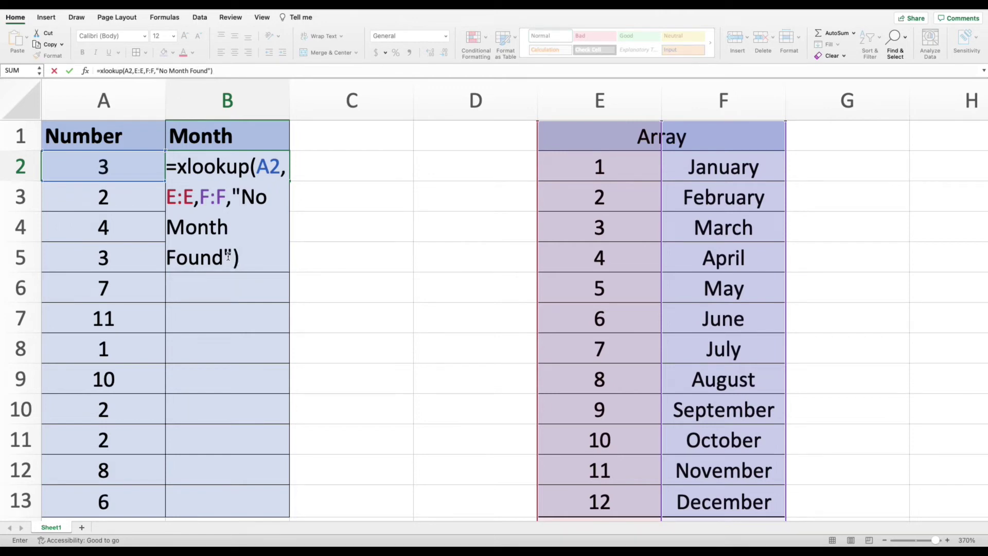
pyautogui.press('Return')
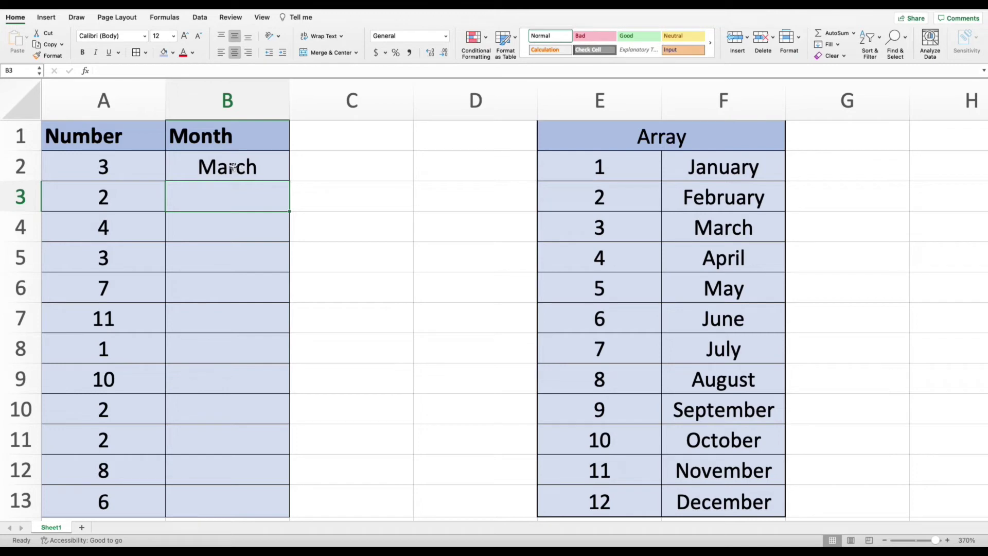
# Fill the XLOOKUP formula from B2 down through B13 to cover every number in the list.
pyautogui.click(259, 168)
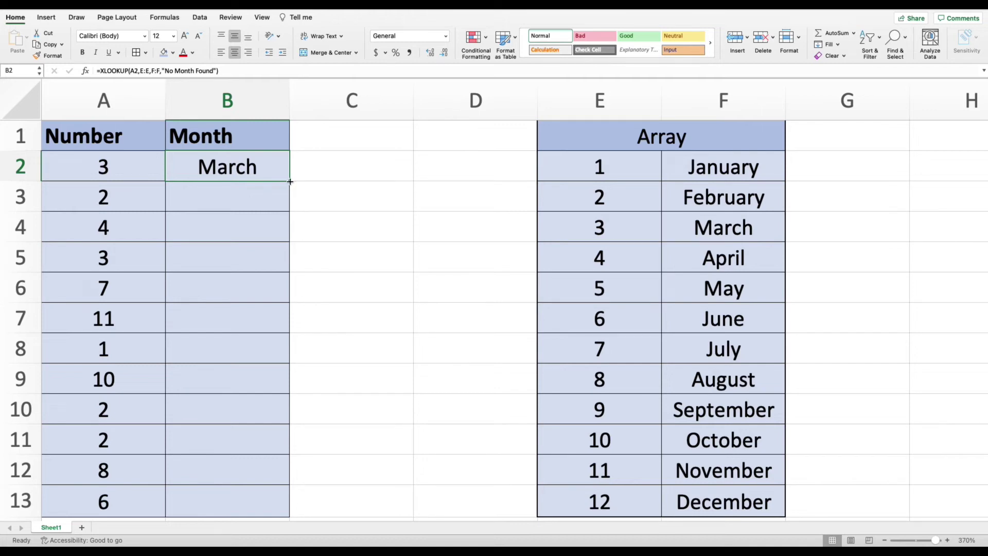
pyautogui.moveTo(290, 181); pyautogui.dragTo(251, 492)
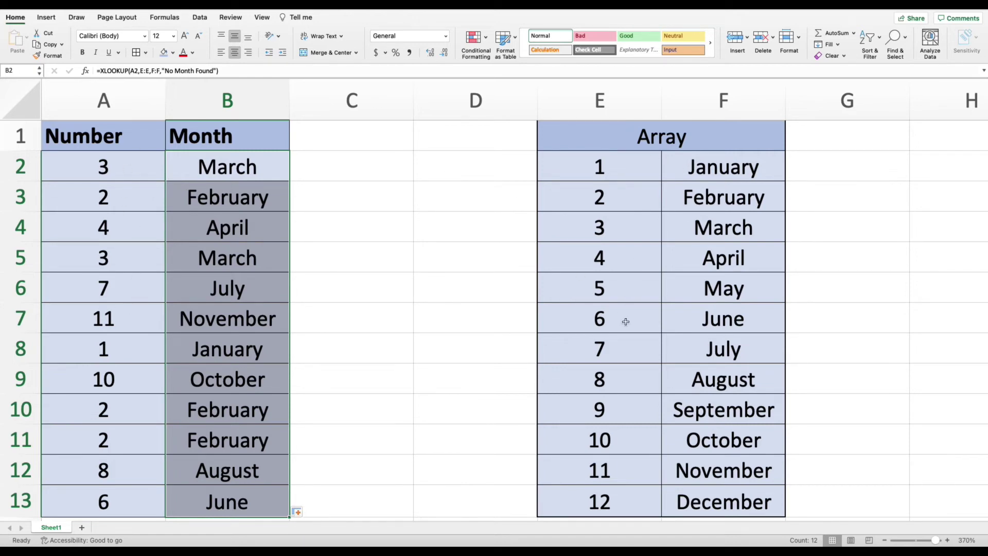
# Clear the number beside April in cell E5 and widen column B to fit the full not-found text.
pyautogui.click(624, 225)
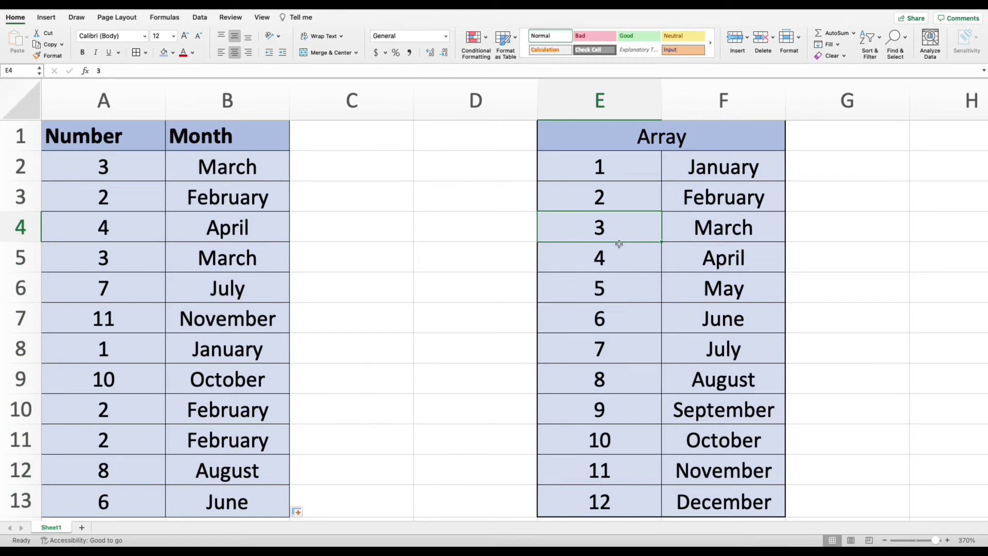
pyautogui.click(628, 261)
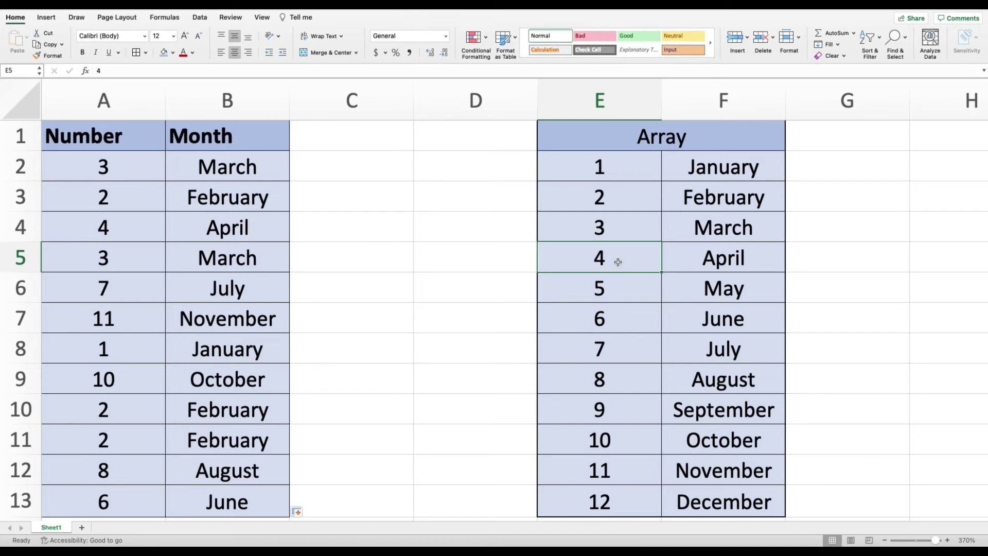
pyautogui.press('Delete')
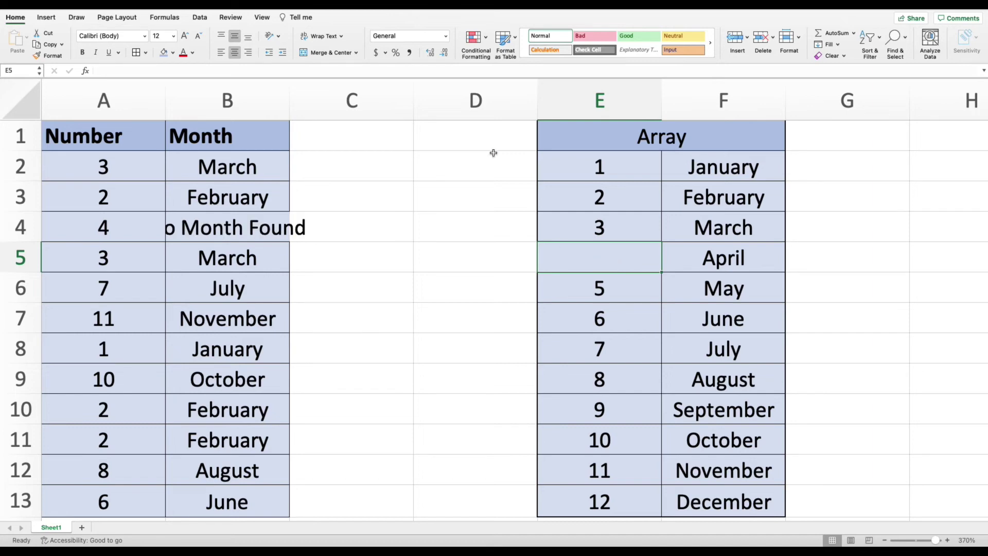
pyautogui.click(328, 227)
pyautogui.moveTo(290, 110); pyautogui.dragTo(379, 112)
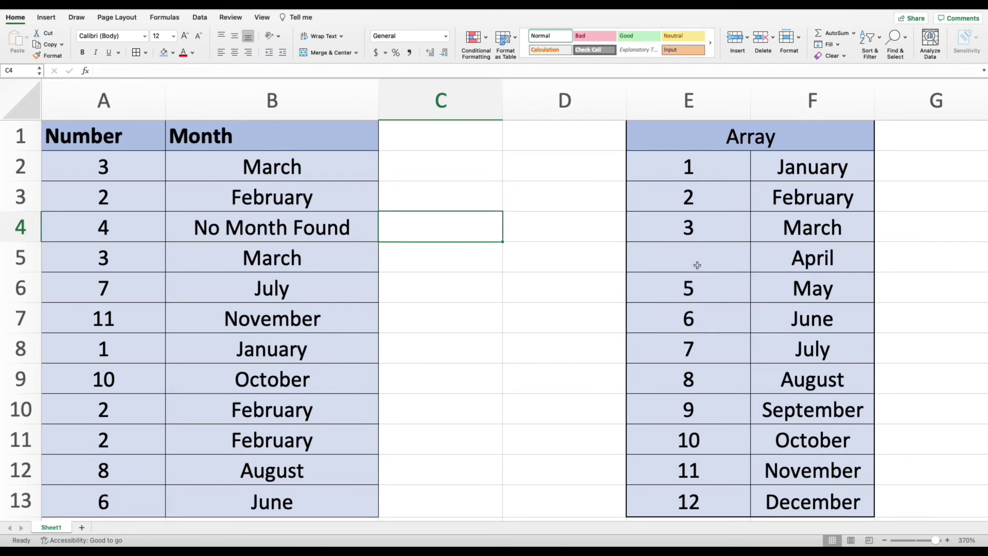
pyautogui.click(342, 250)
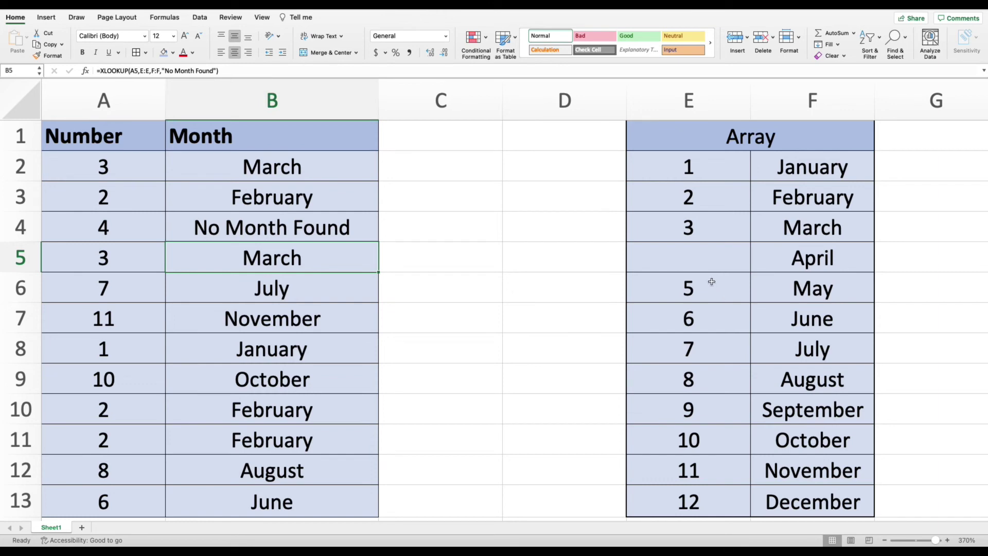
pyautogui.click(289, 238)
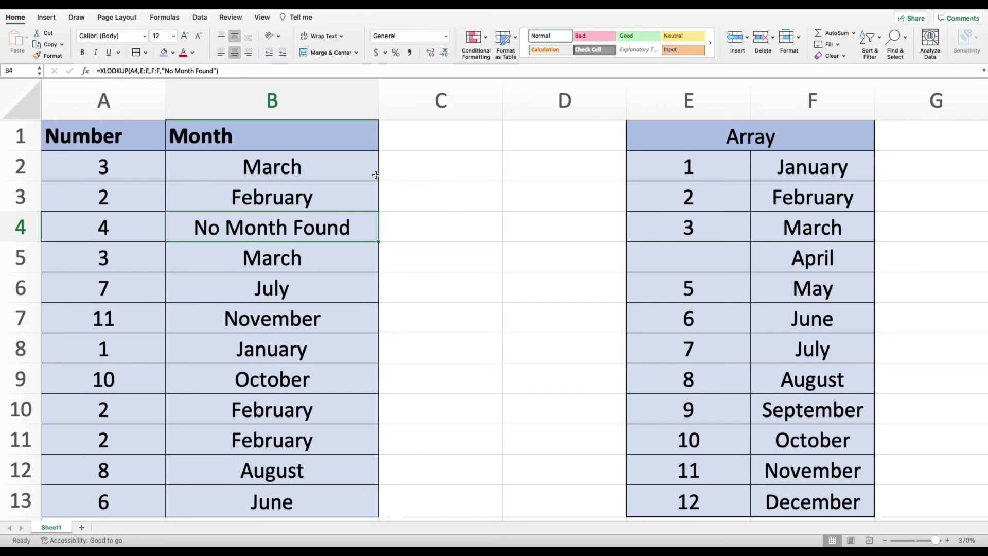
pyautogui.click(332, 160)
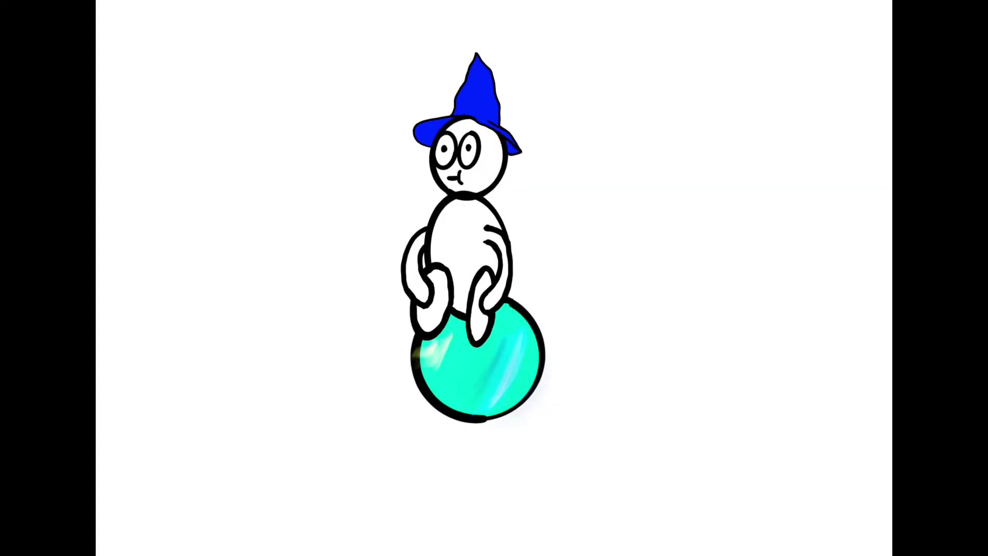